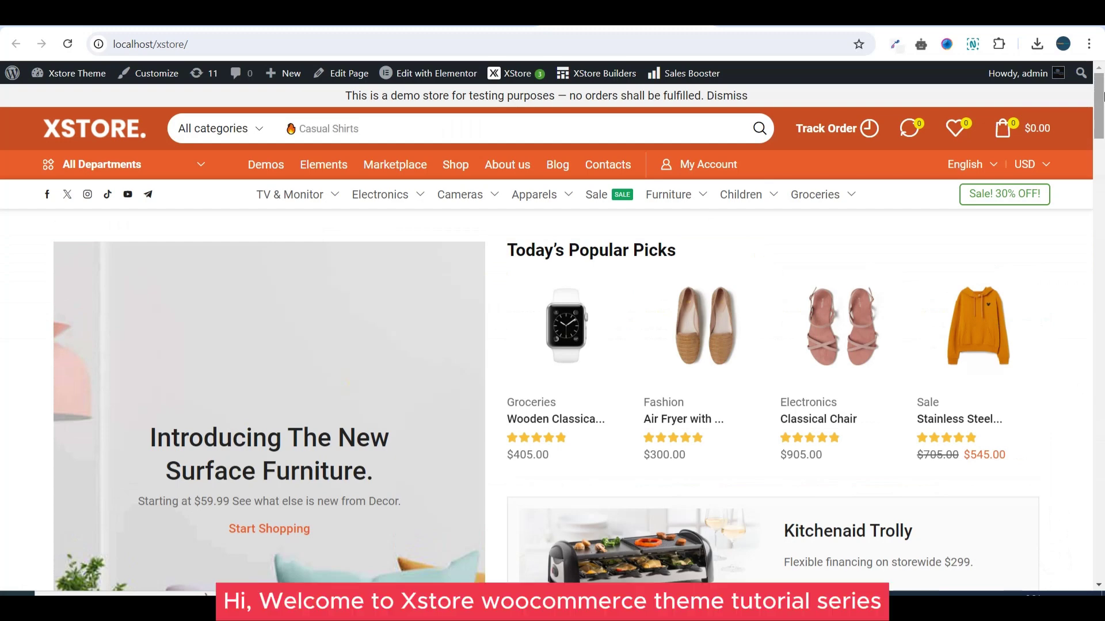
left_click_drag(1100, 95, 1094, 557)
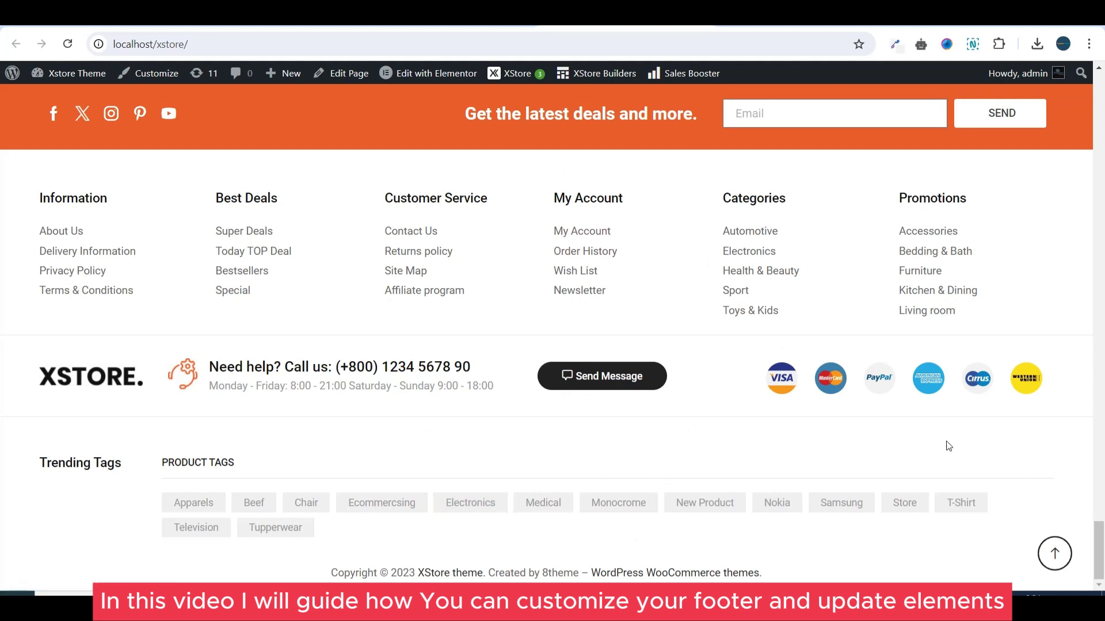
left_click_drag(1102, 528, 1101, 565)
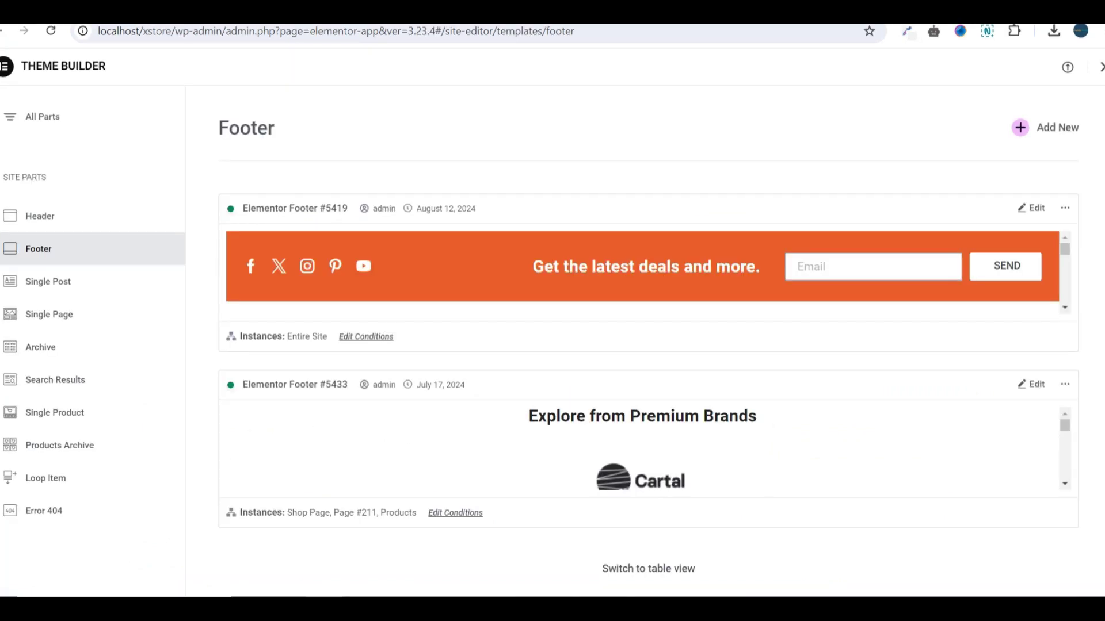
scroll(648, 346, "down", 1)
scroll(647, 345, "up", 1)
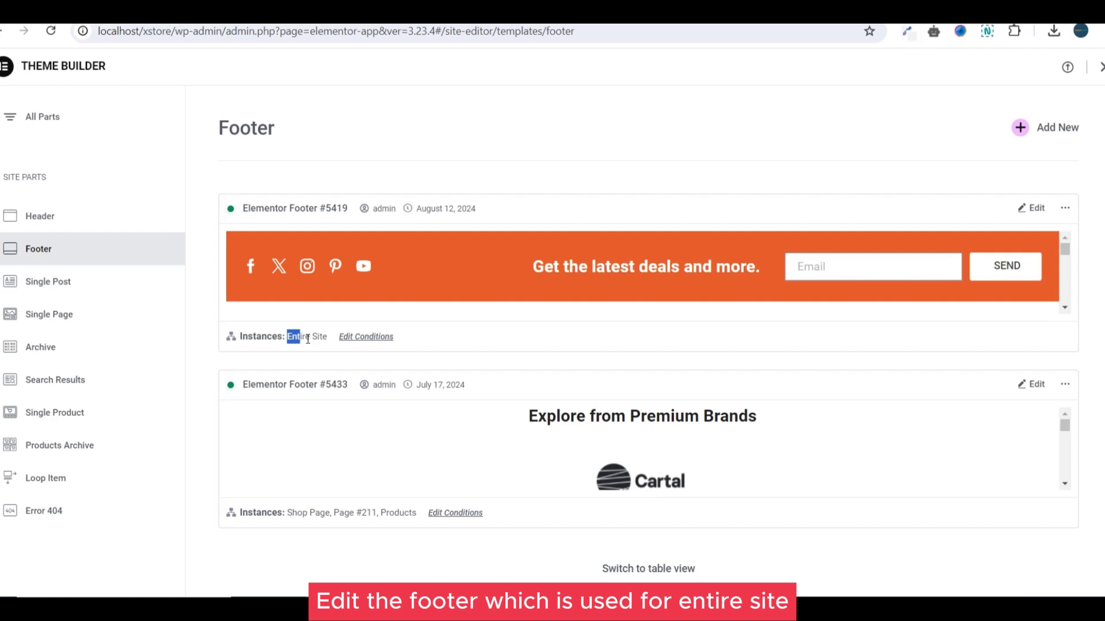
Step: Highlight that the chosen footer's Instances column reads Entire Site before editing it
left_click_drag(289, 337, 329, 342)
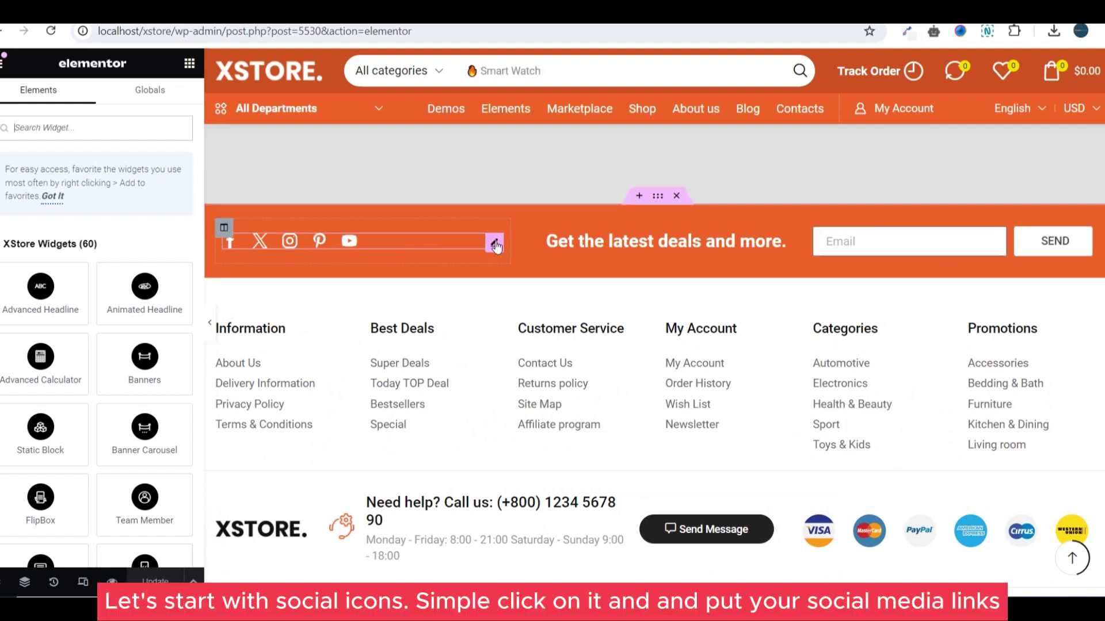
Step: Clear the Pinterest Link '#' in the Social Links widget so its icon disappears, then review its style
left_click(494, 245)
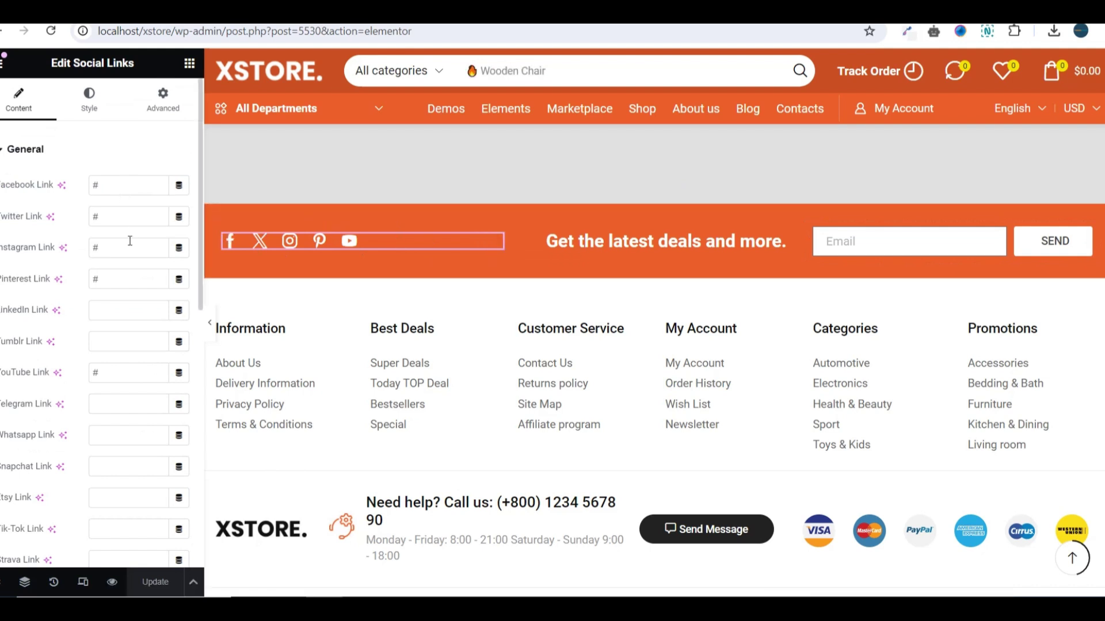
double_click(130, 276)
key("BackSpace")
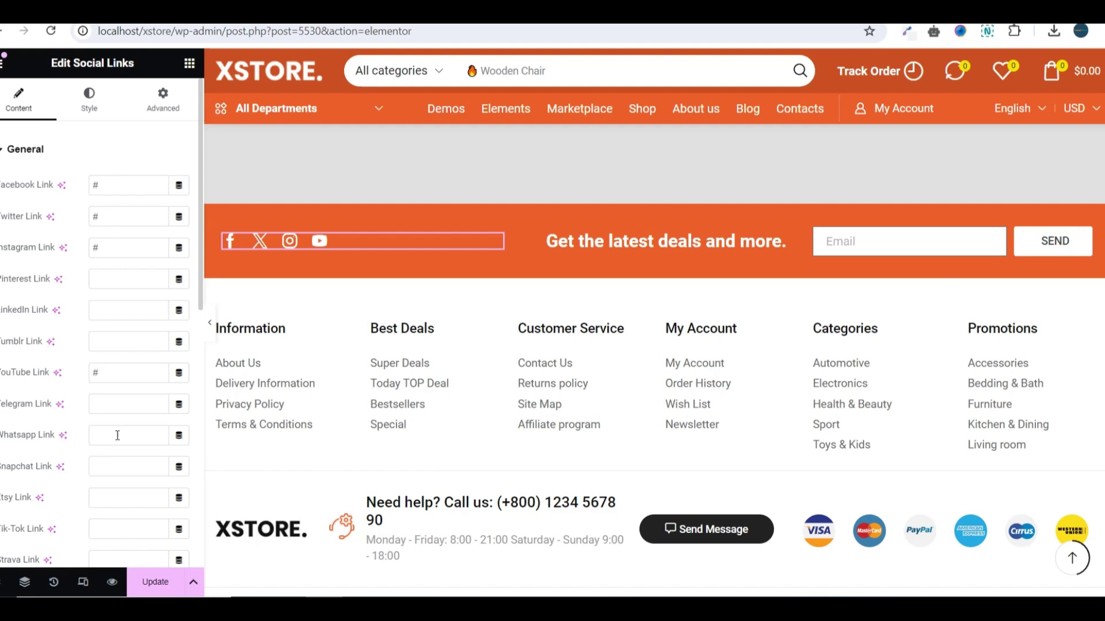
left_click(90, 103)
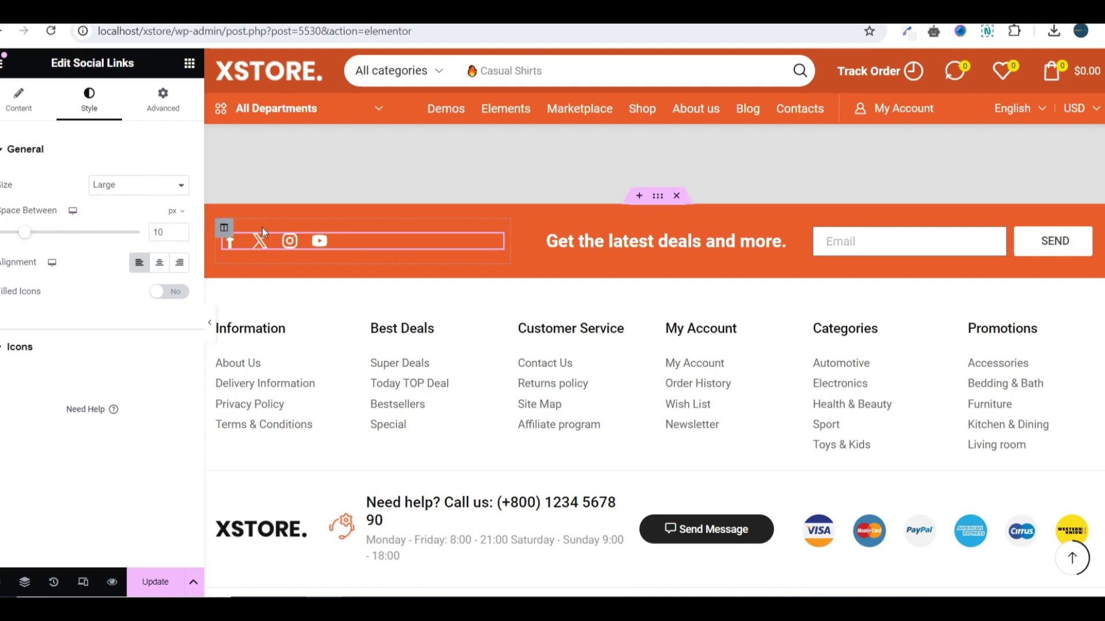
Step: Inspect the Information Menu List, viewing its links and the About Us item's title
left_click(673, 241)
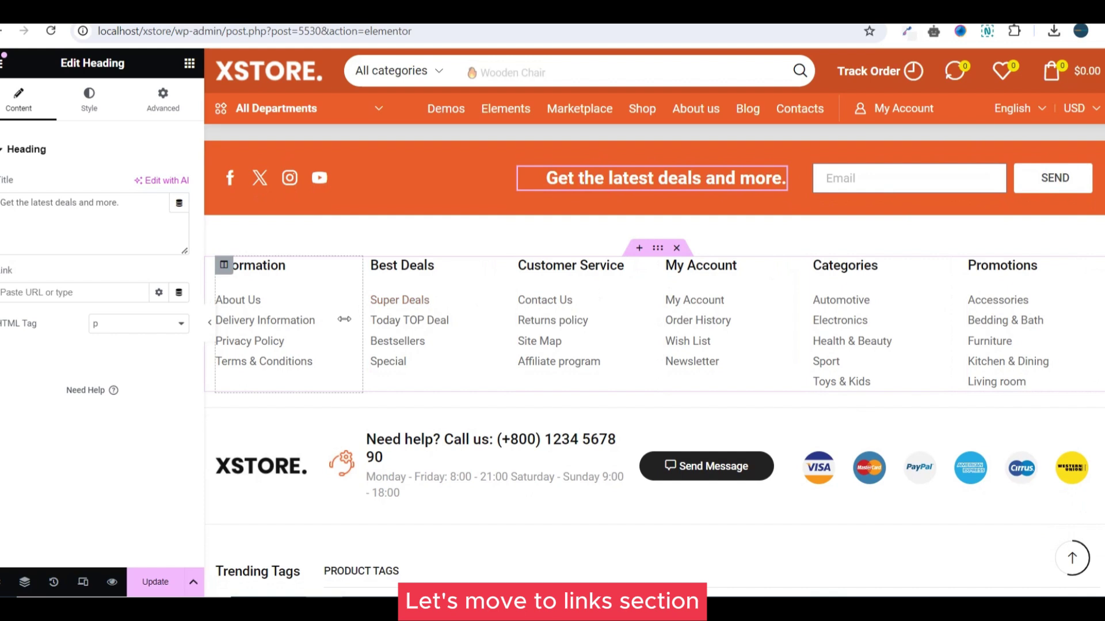
left_click(338, 268)
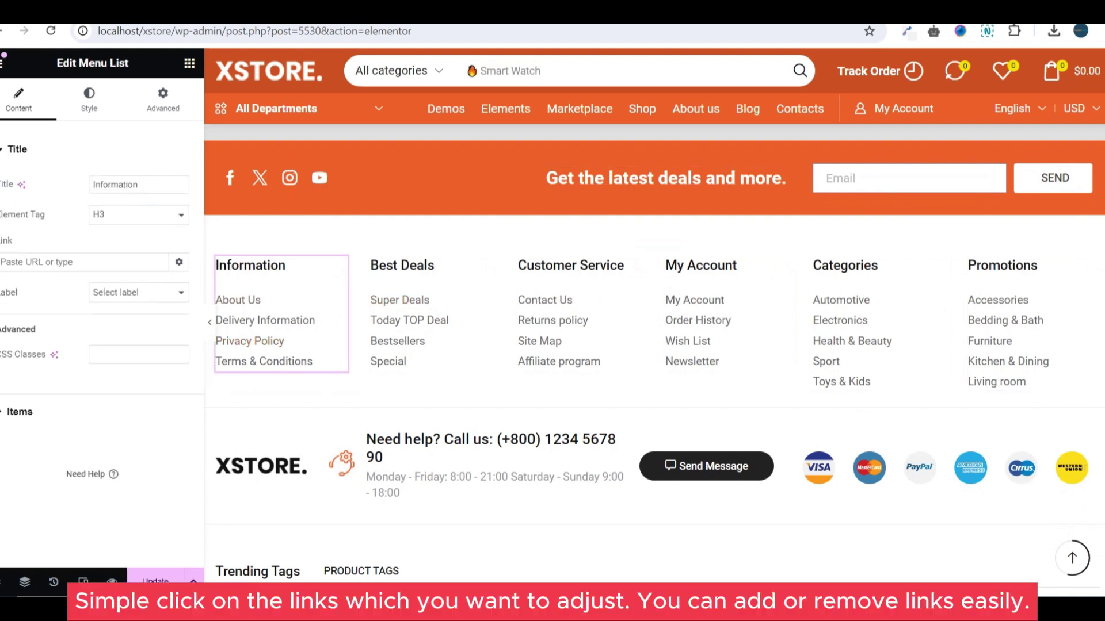
left_click(15, 148)
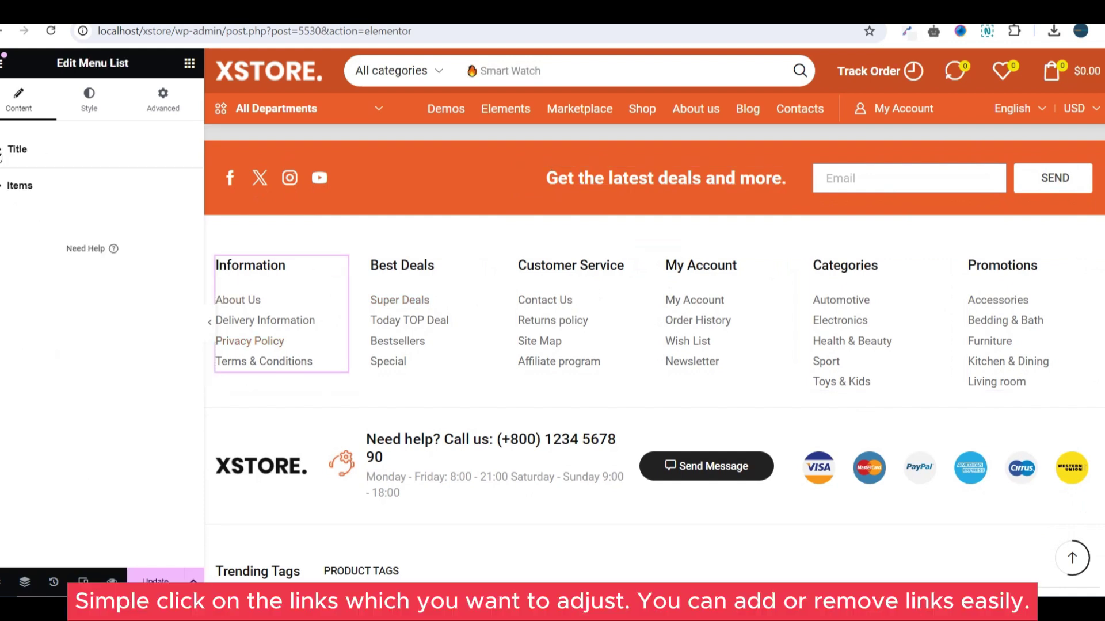
left_click(5, 197)
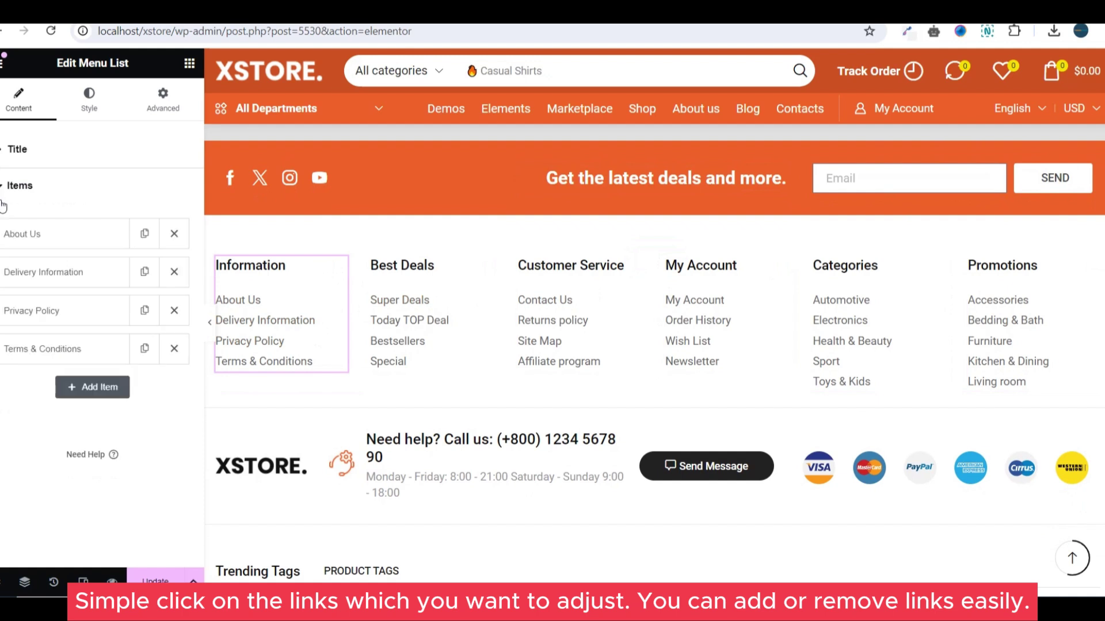
left_click(77, 243)
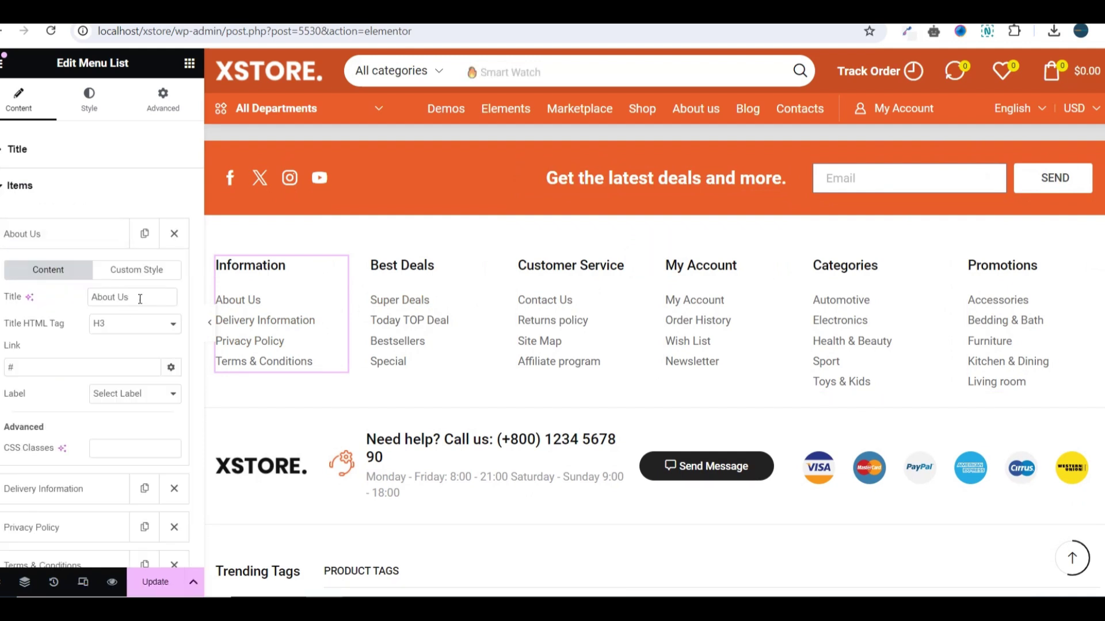
triple_click(139, 298)
left_click(92, 250)
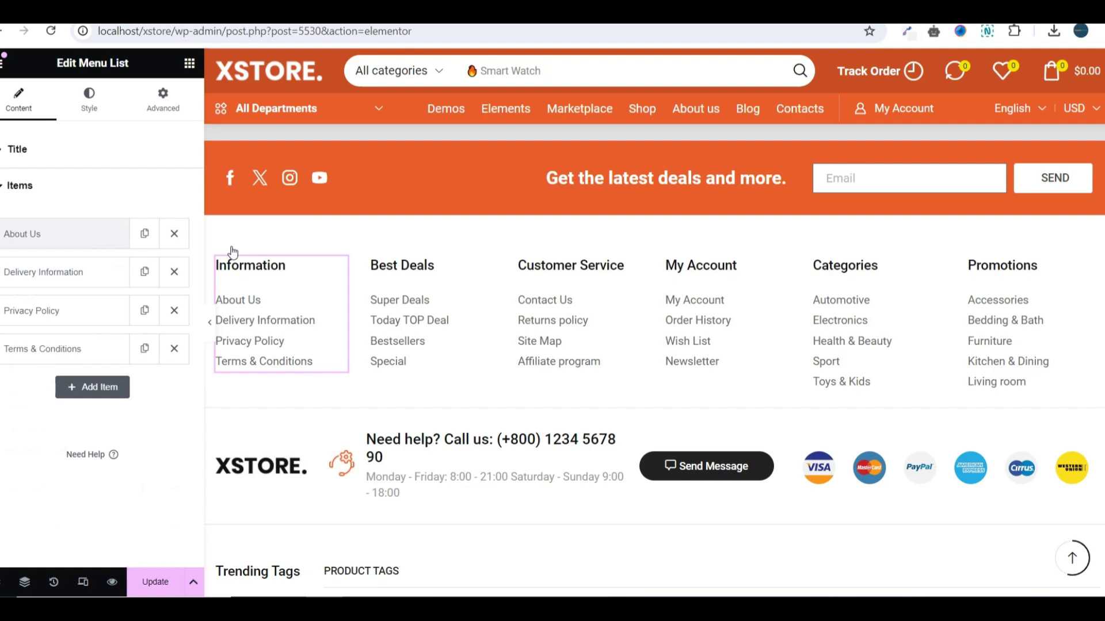
Step: Delete the Best Deals column from the footer's link columns
left_click(372, 267)
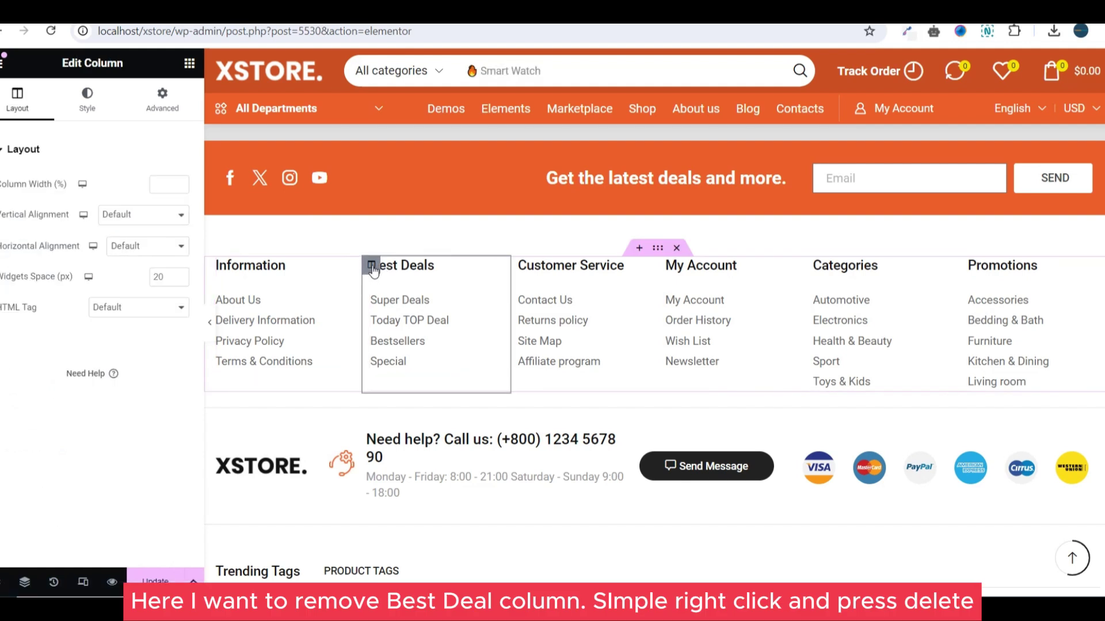
right_click(371, 268)
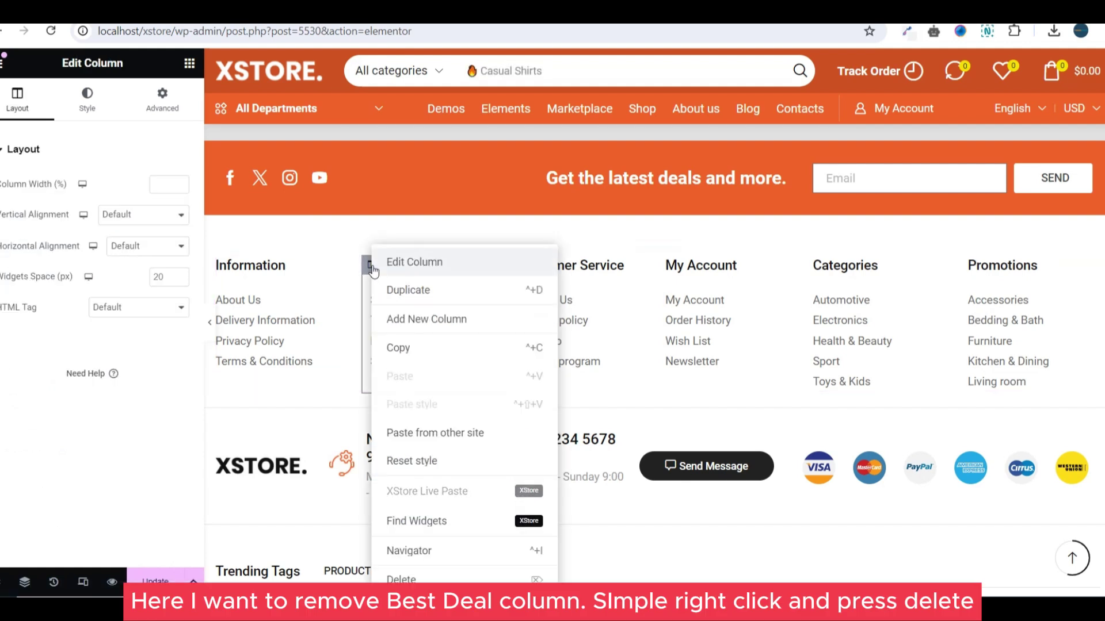
left_click(410, 592)
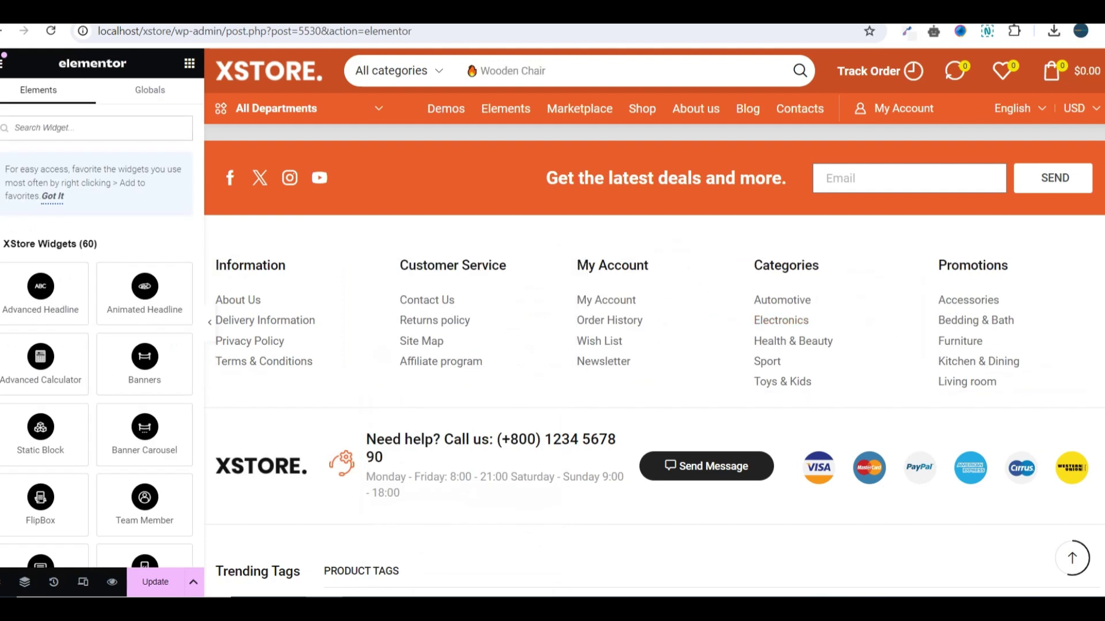
scroll(656, 345, "down", 2)
scroll(654, 345, "down", 2)
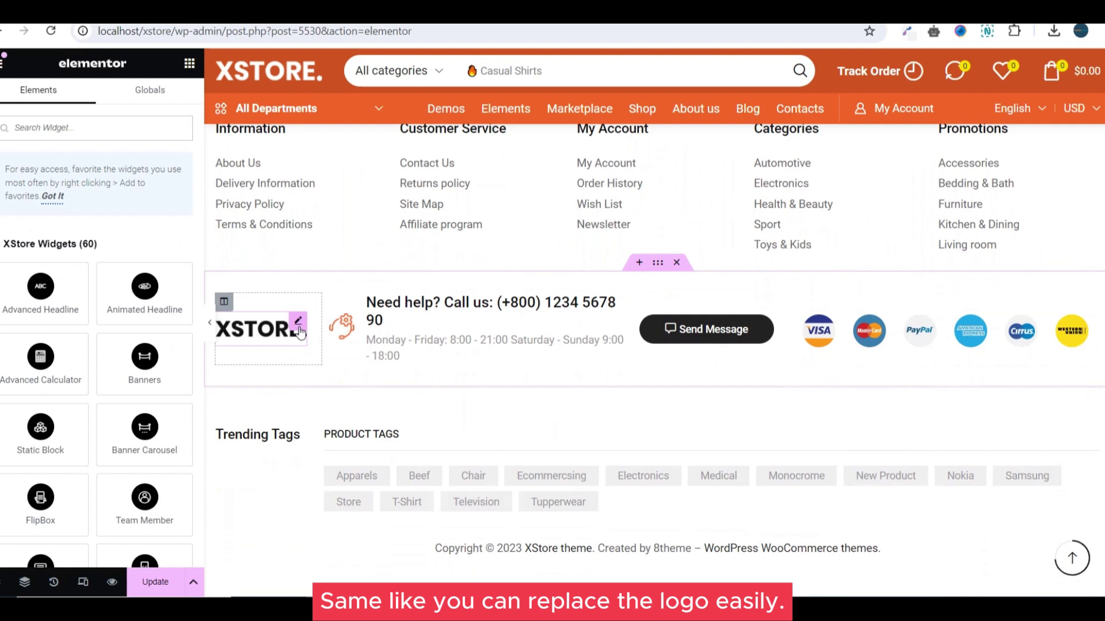
Step: Browse the icon library for the first payment icon in the Icon List, then close it unchanged
left_click(299, 332)
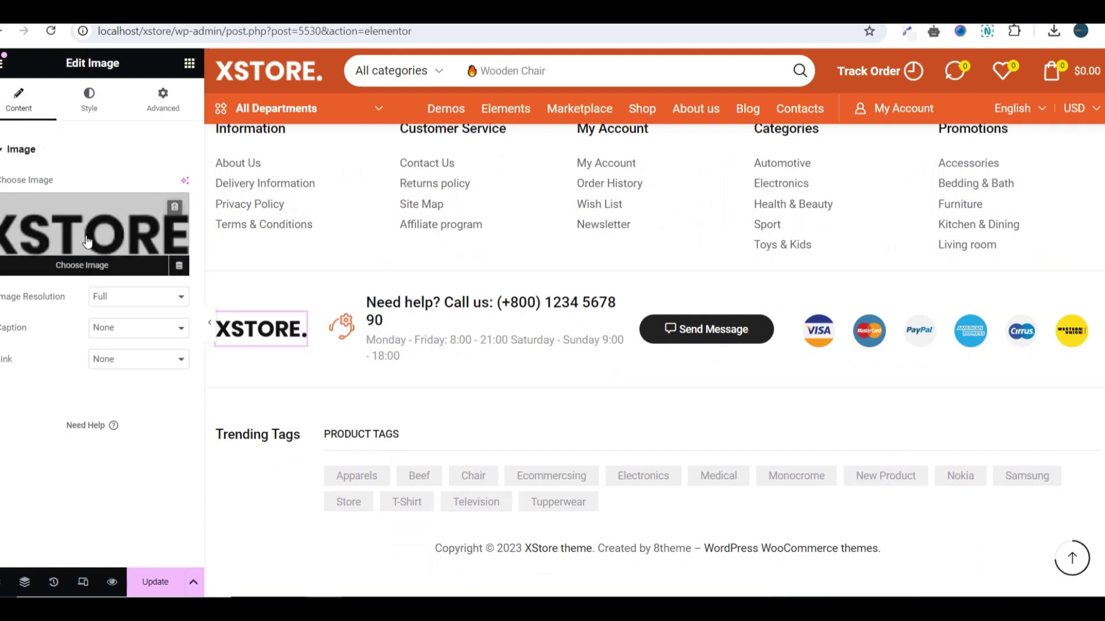
left_click(1093, 328)
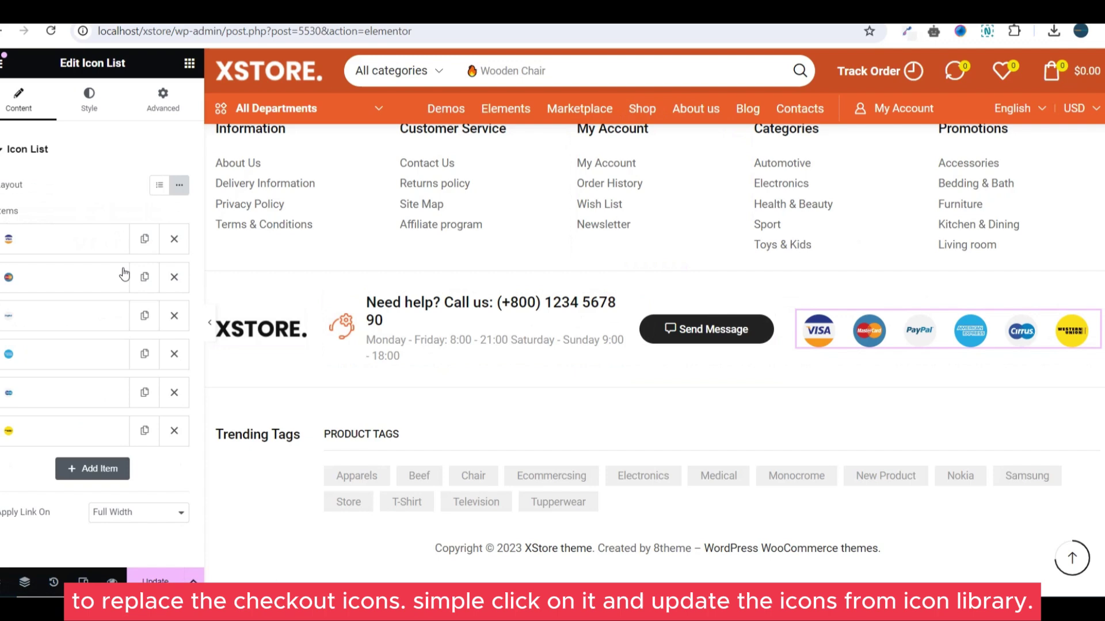
left_click(62, 239)
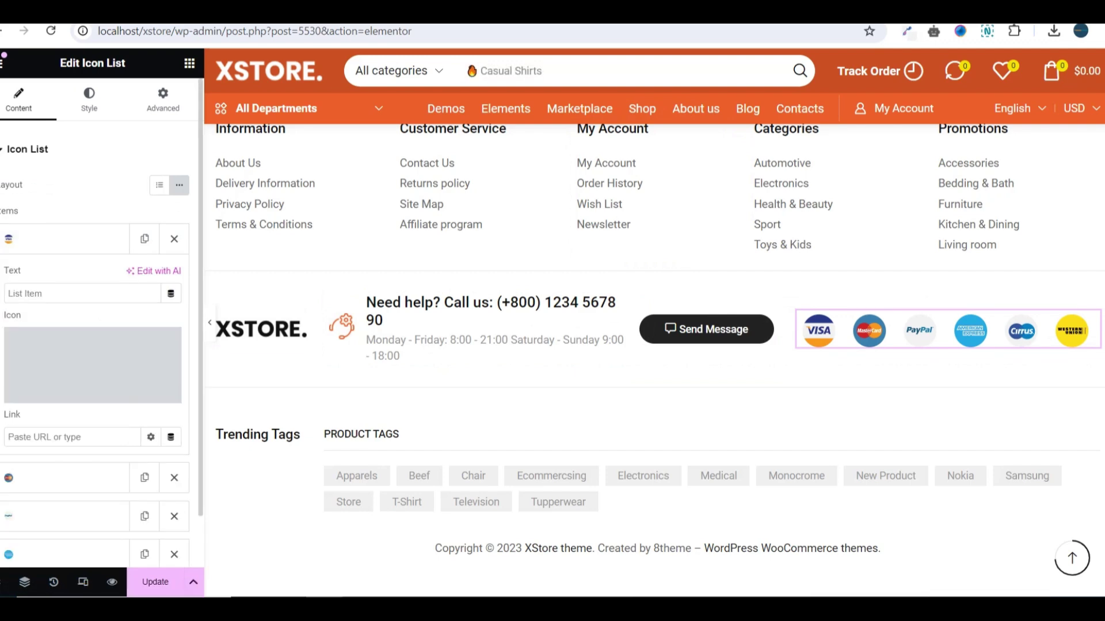
mouse_move(92, 365)
left_click(79, 358)
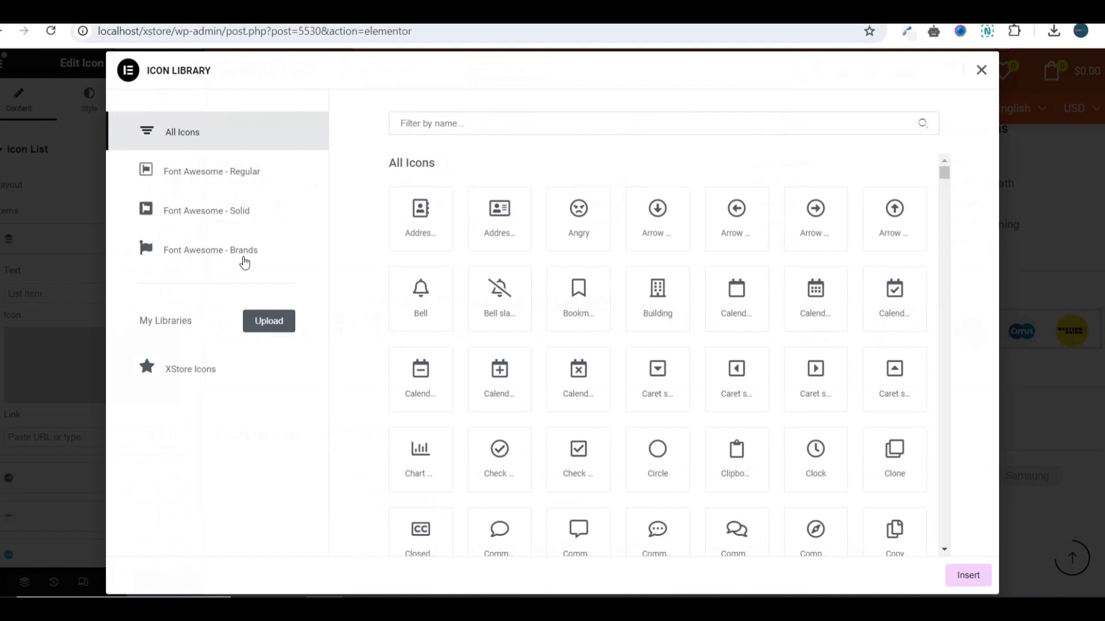
left_click(493, 133)
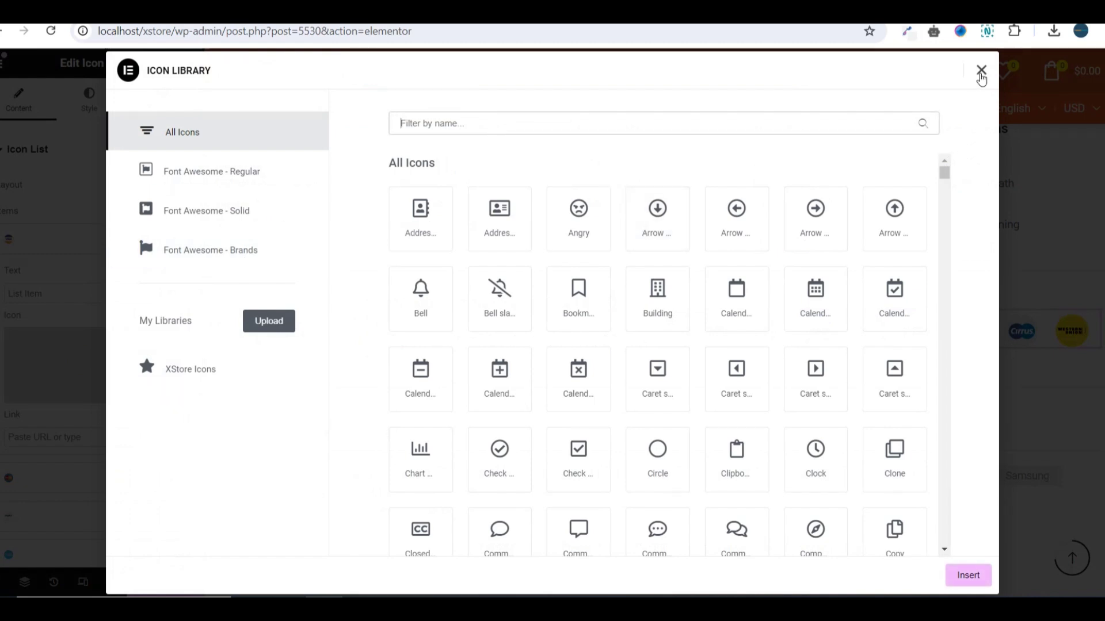
left_click(981, 71)
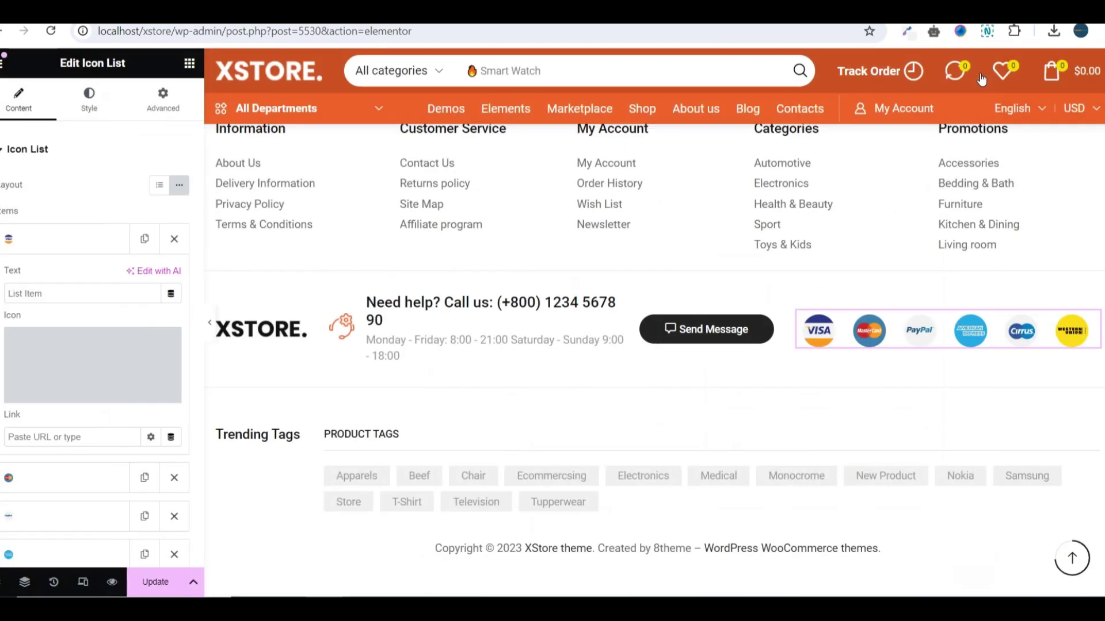
Step: Delete the Trending Tags row with its product tags from the footer
left_click(66, 240)
scroll(587, 330, "down", 2)
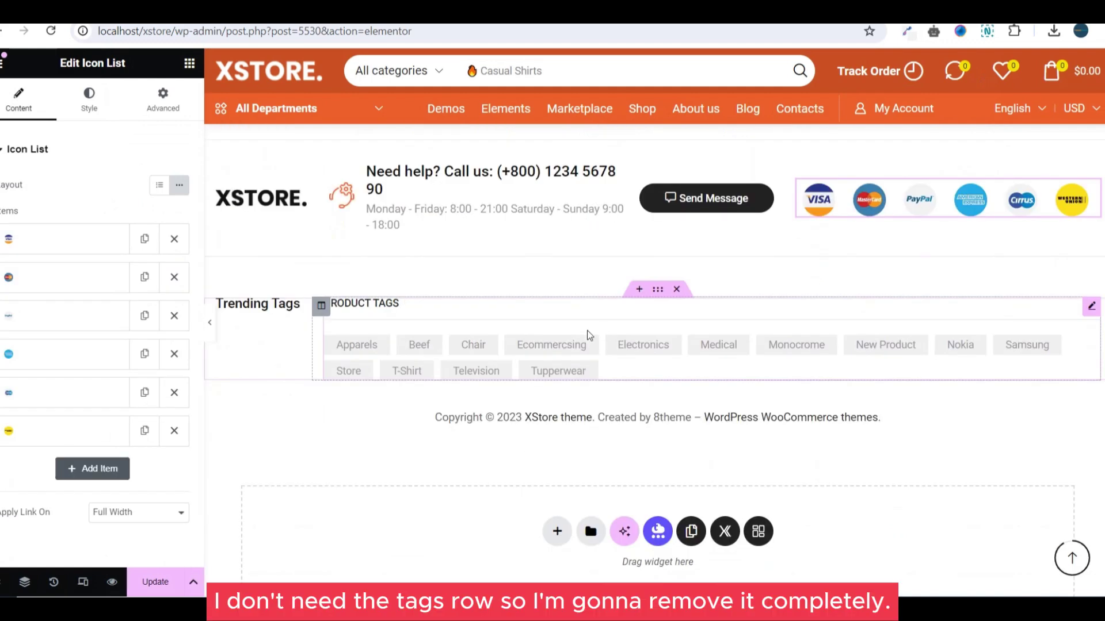
left_click(678, 292)
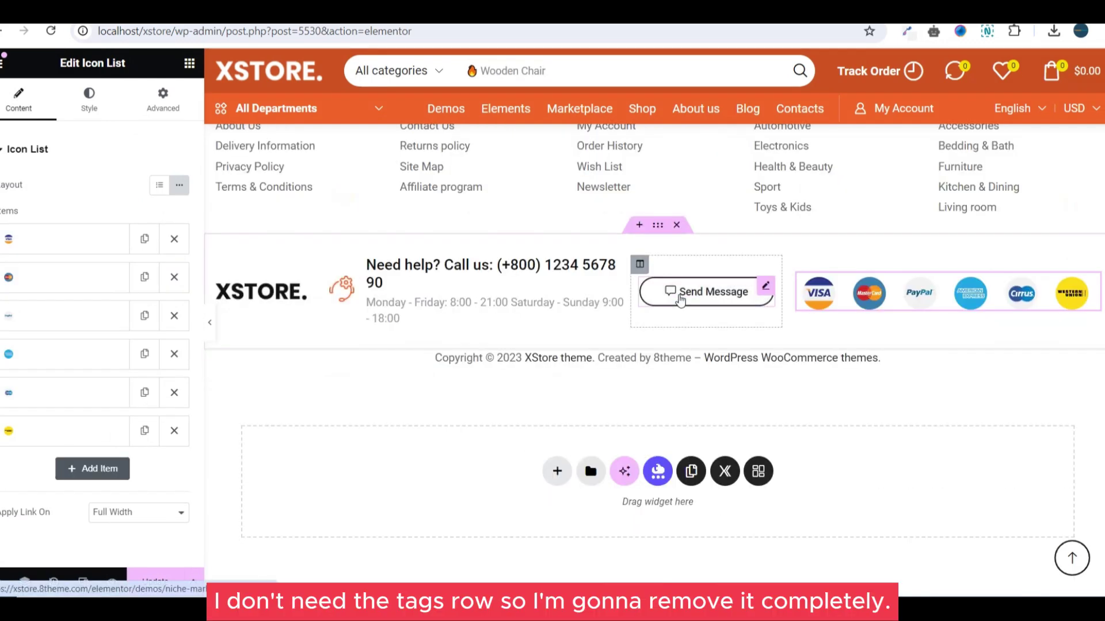
scroll(655, 345, "up", 2)
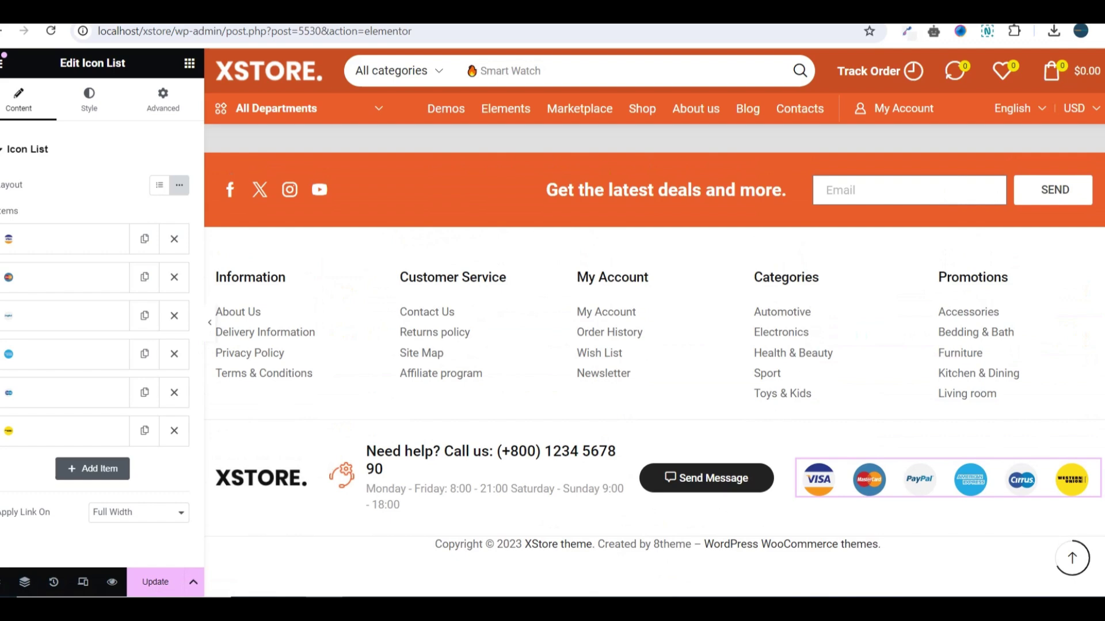
scroll(654, 346, "down", 1)
scroll(655, 346, "up", 2)
scroll(654, 345, "down", 2)
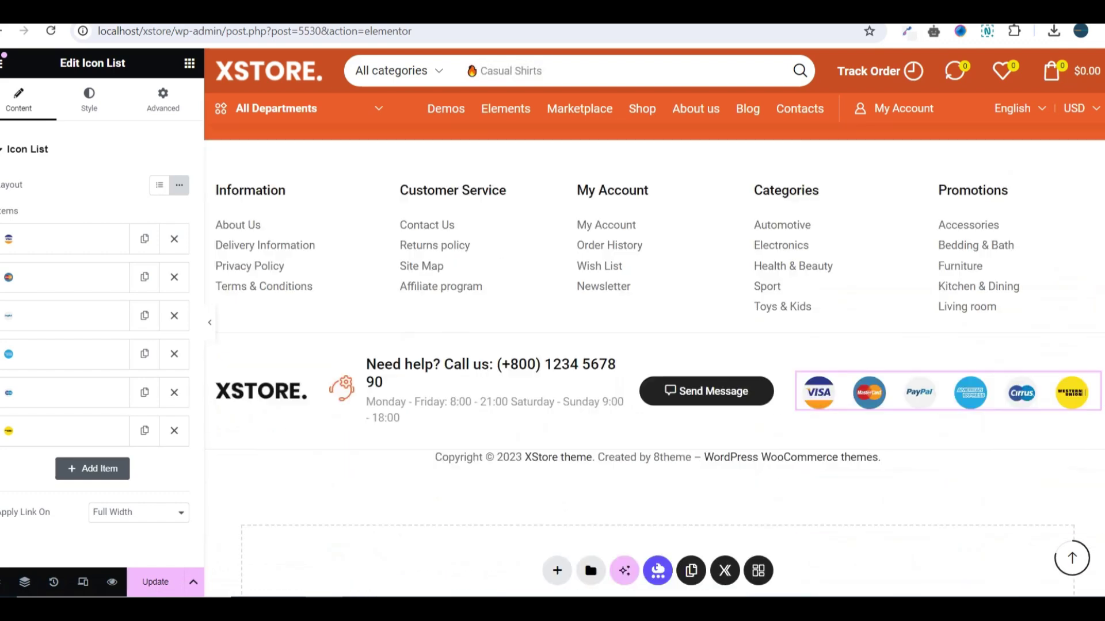
scroll(654, 345, "down", 1)
mouse_move(658, 458)
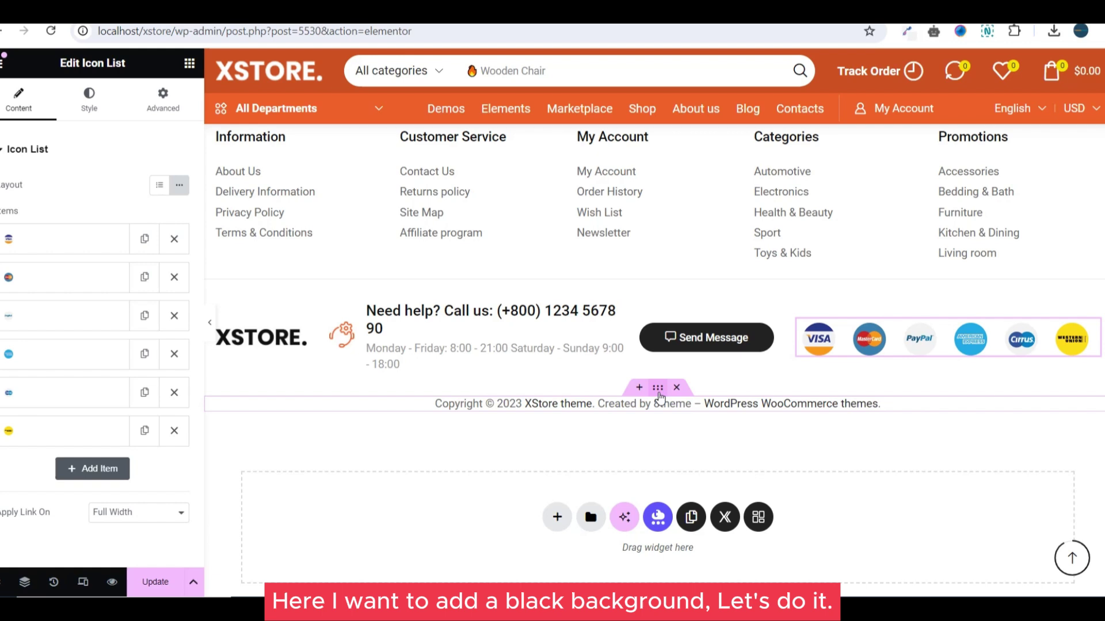
Step: Give the copyright section a Classic background in near-black #070707
left_click(658, 388)
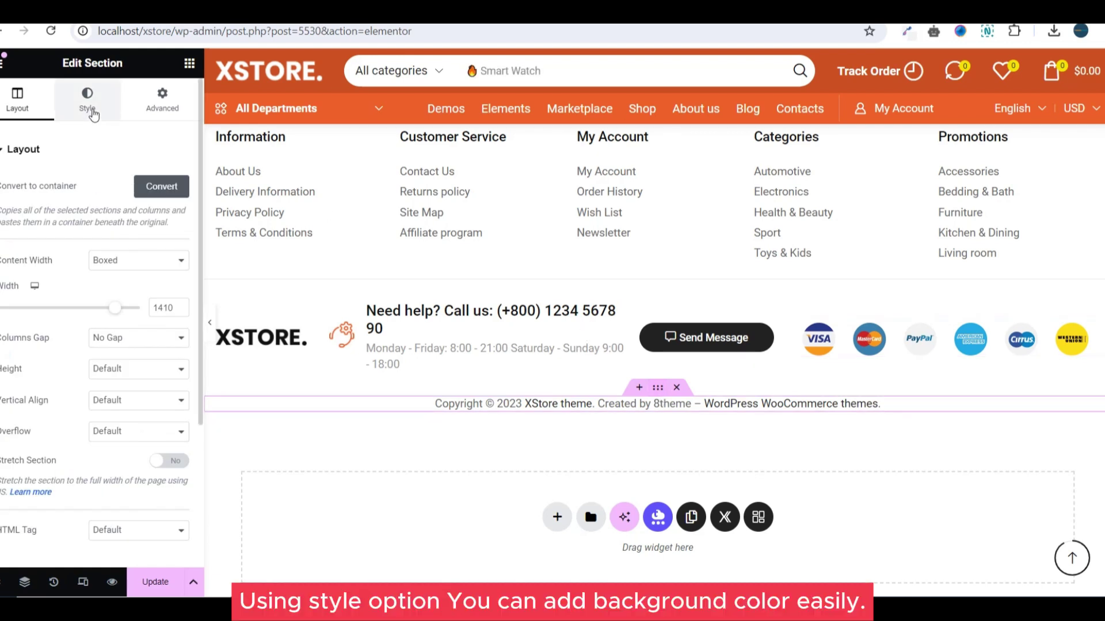
left_click(89, 108)
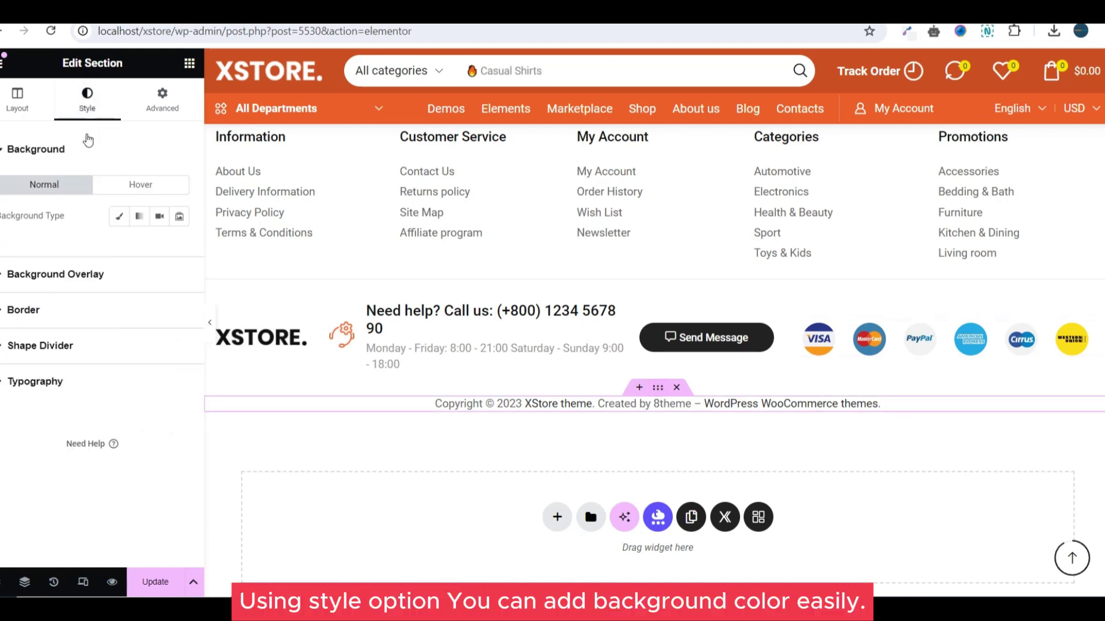
left_click(119, 216)
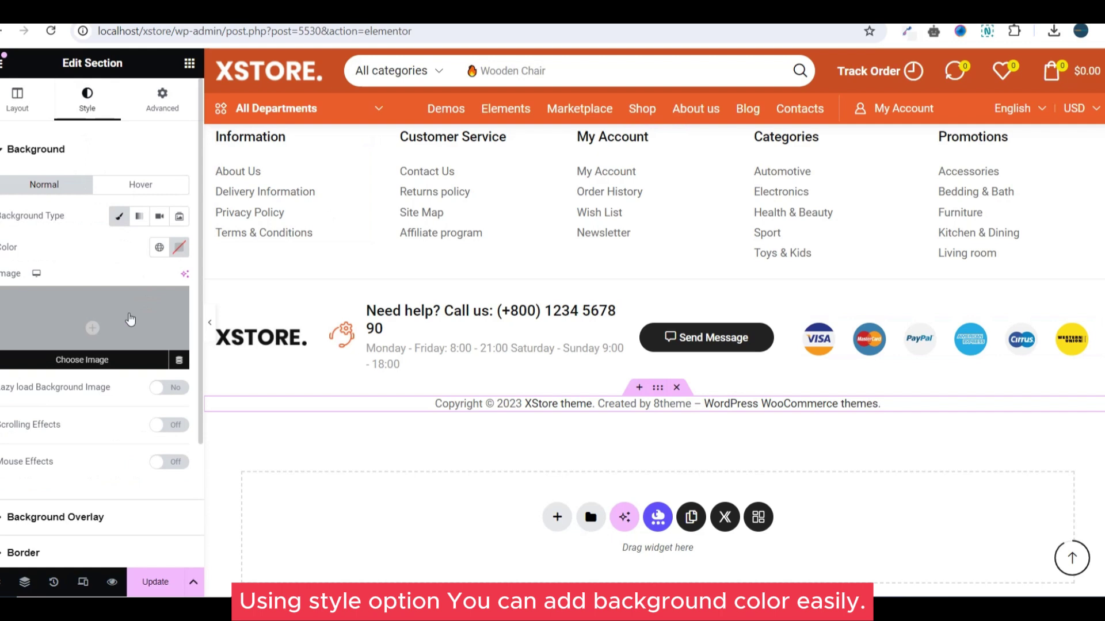
left_click(177, 249)
left_click(93, 406)
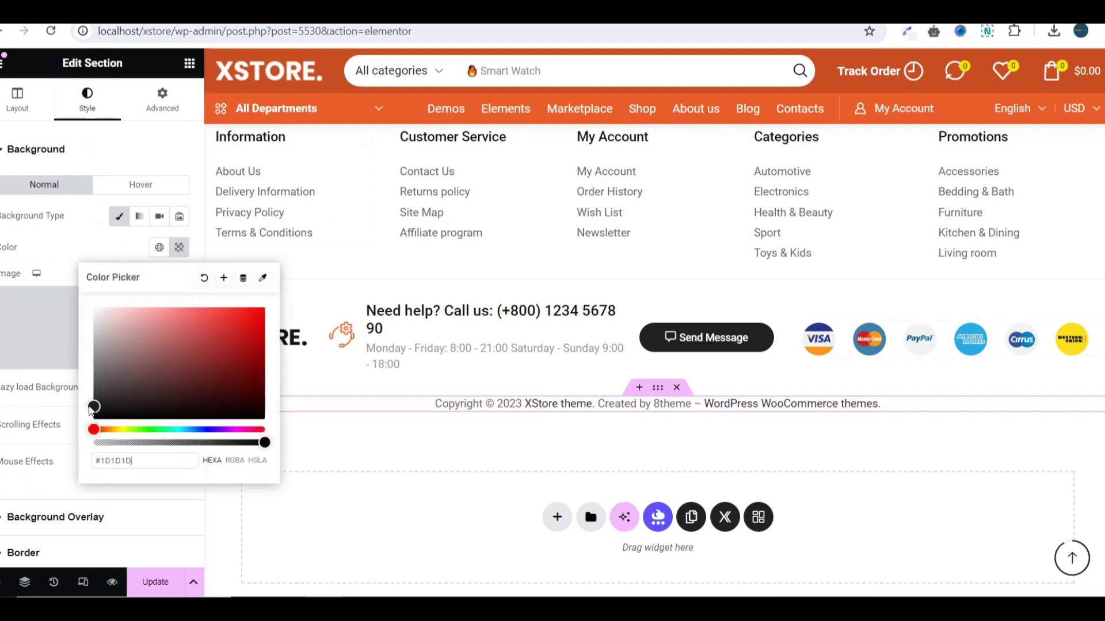
left_click(93, 417)
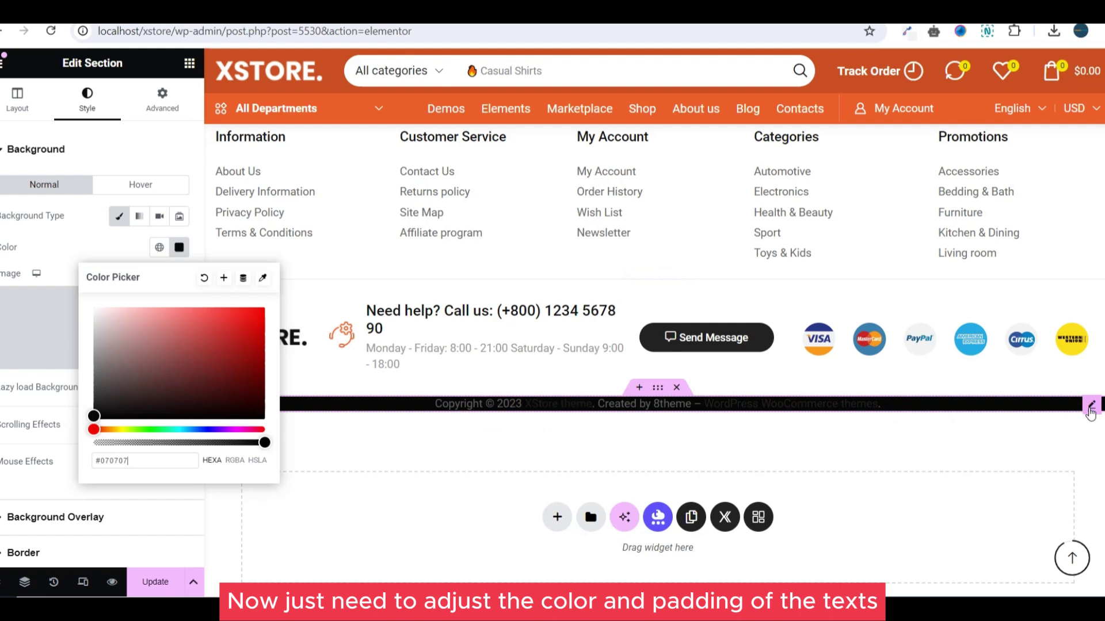
Step: Remove the links from the copyright text and set its colour to white #FFFFFF
left_click(1090, 409)
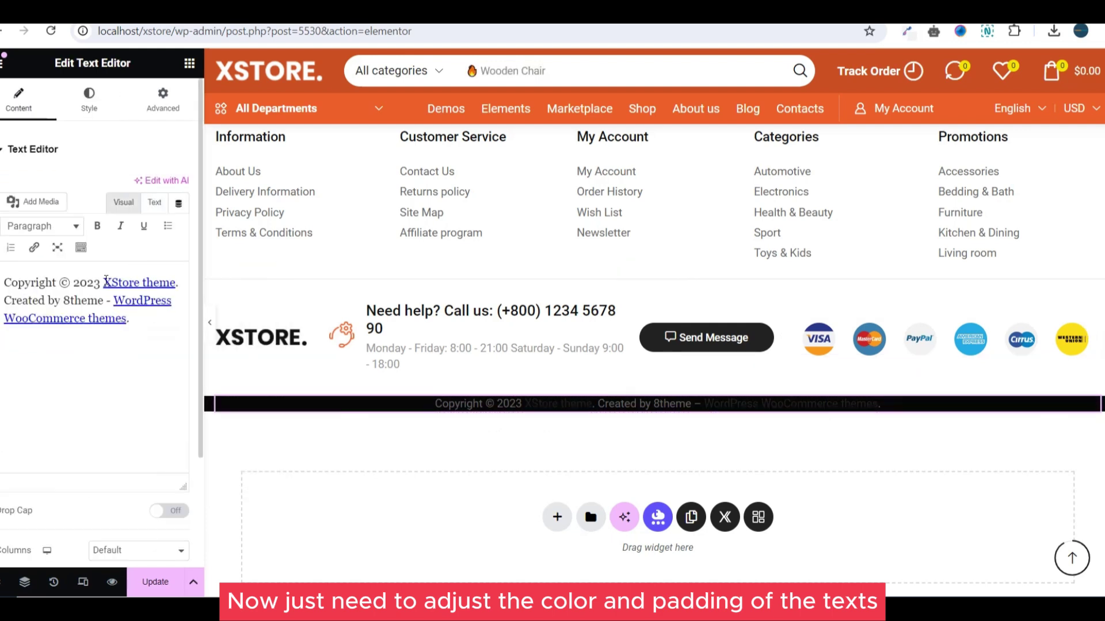
left_click_drag(115, 294, 130, 318)
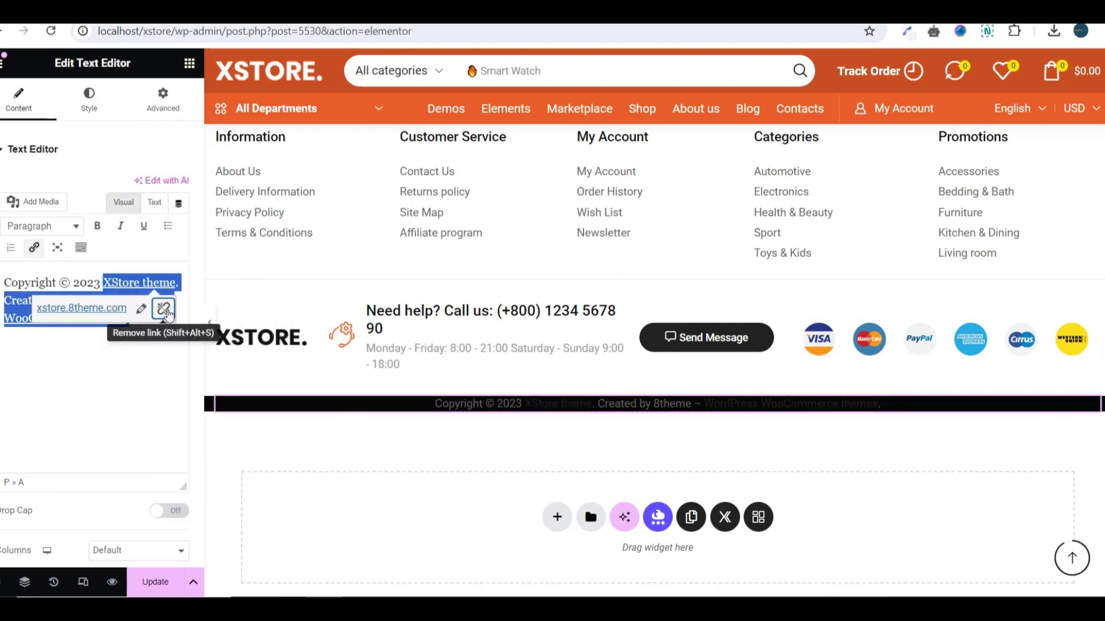
left_click(165, 309)
left_click(89, 99)
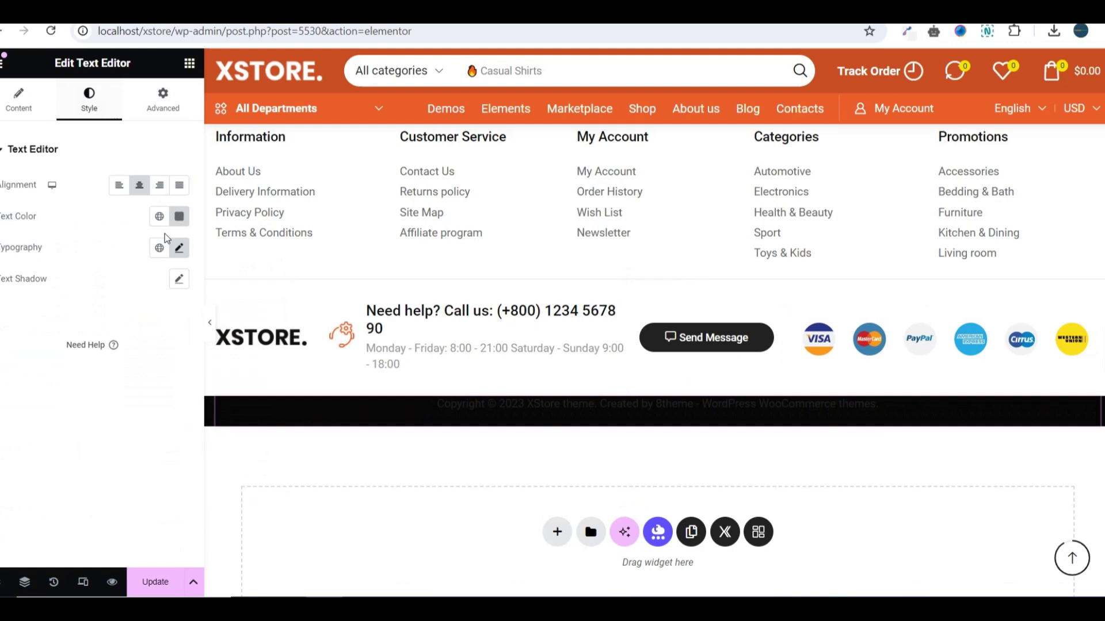
left_click(179, 217)
left_click_drag(115, 286, 76, 278)
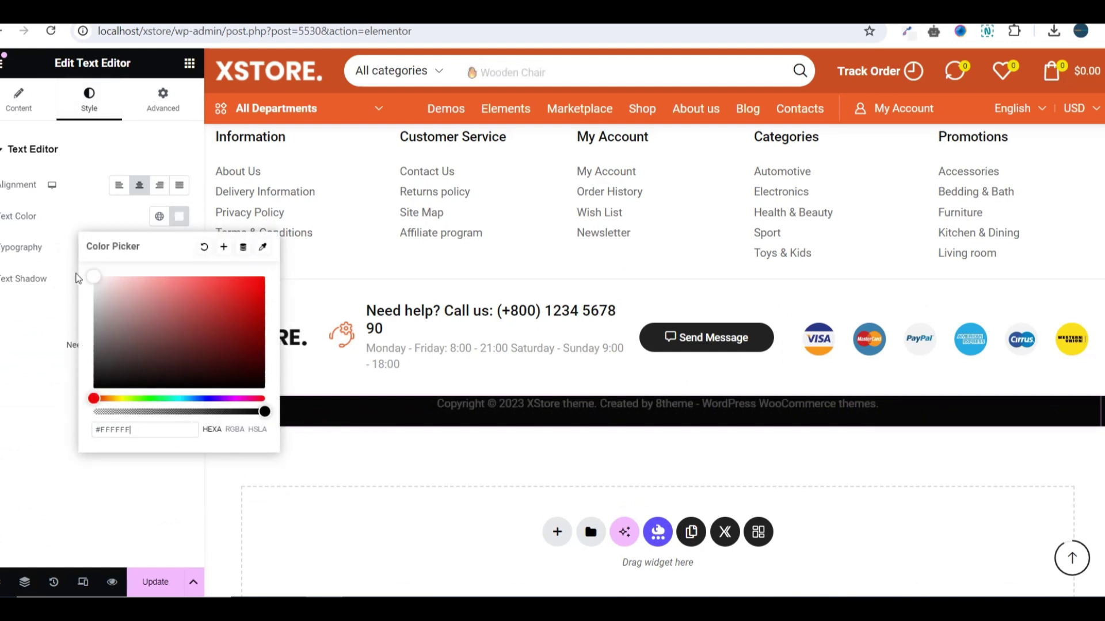
mouse_move(656, 404)
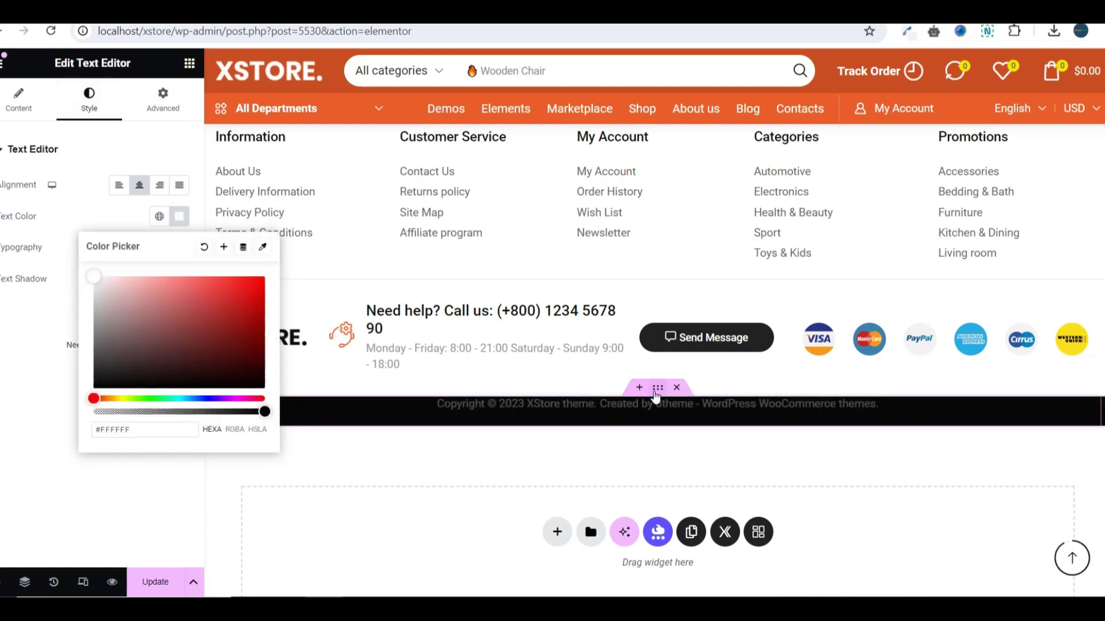
Step: In the section's Advanced spacing, adjust Margin Top and set Padding Top to 20 px
left_click(656, 390)
left_click(162, 98)
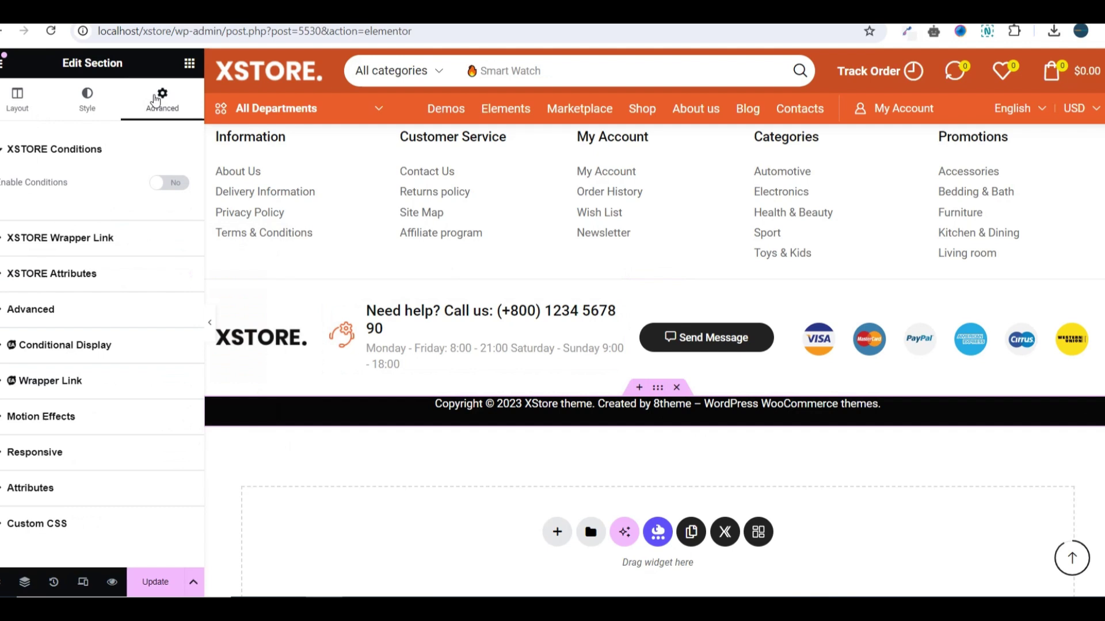
left_click(4, 150)
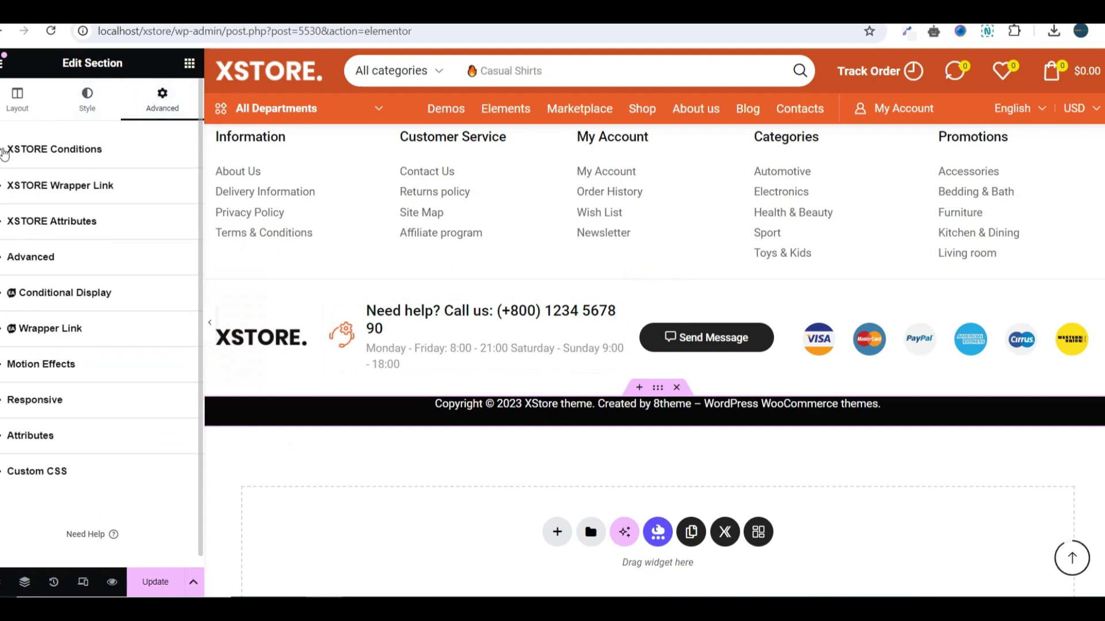
left_click(6, 257)
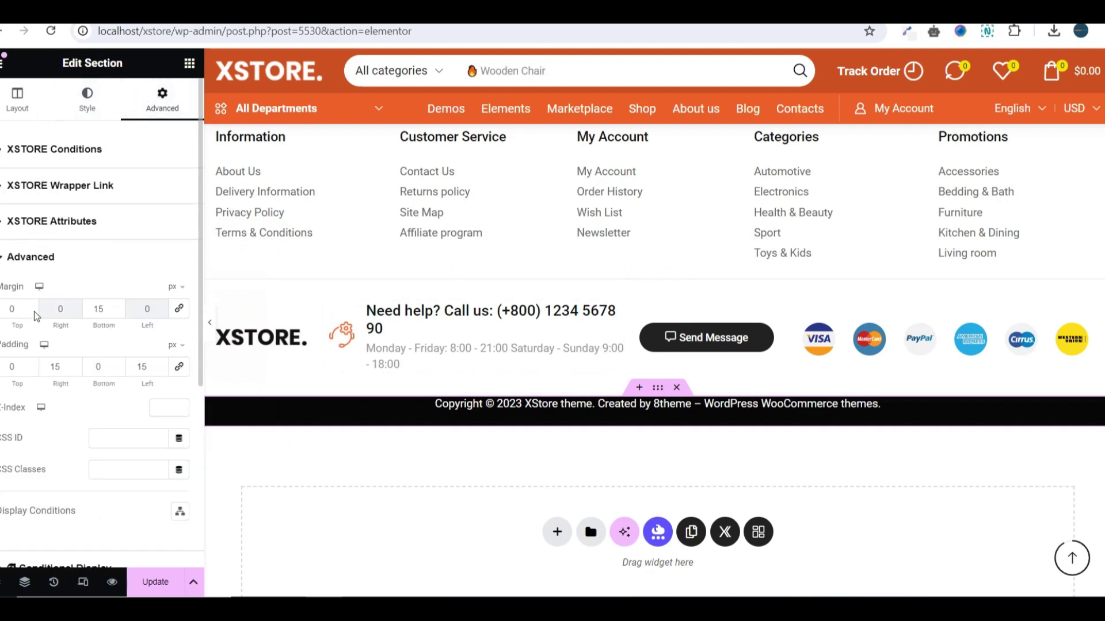
left_click(10, 308)
type("3")
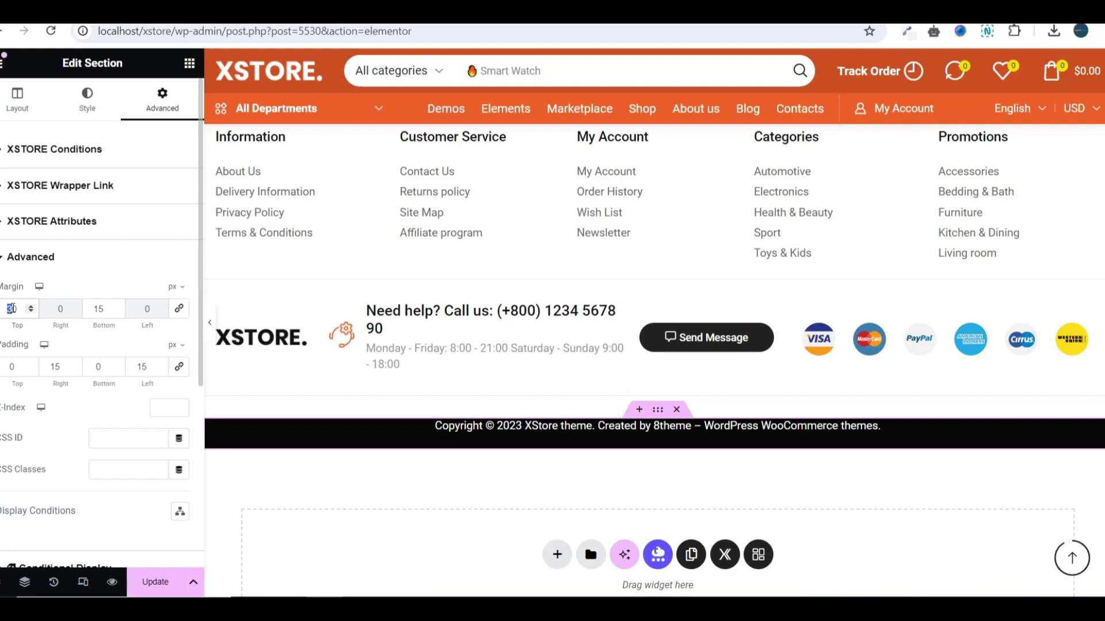
type("0")
left_click(8, 366)
type("20")
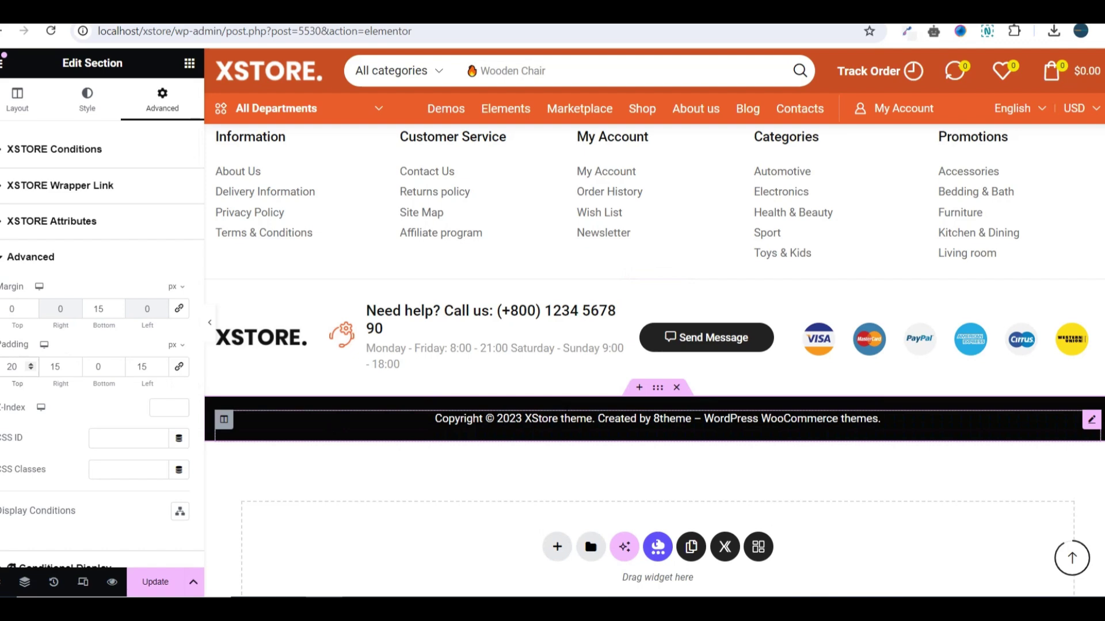
scroll(654, 345, "up", 3)
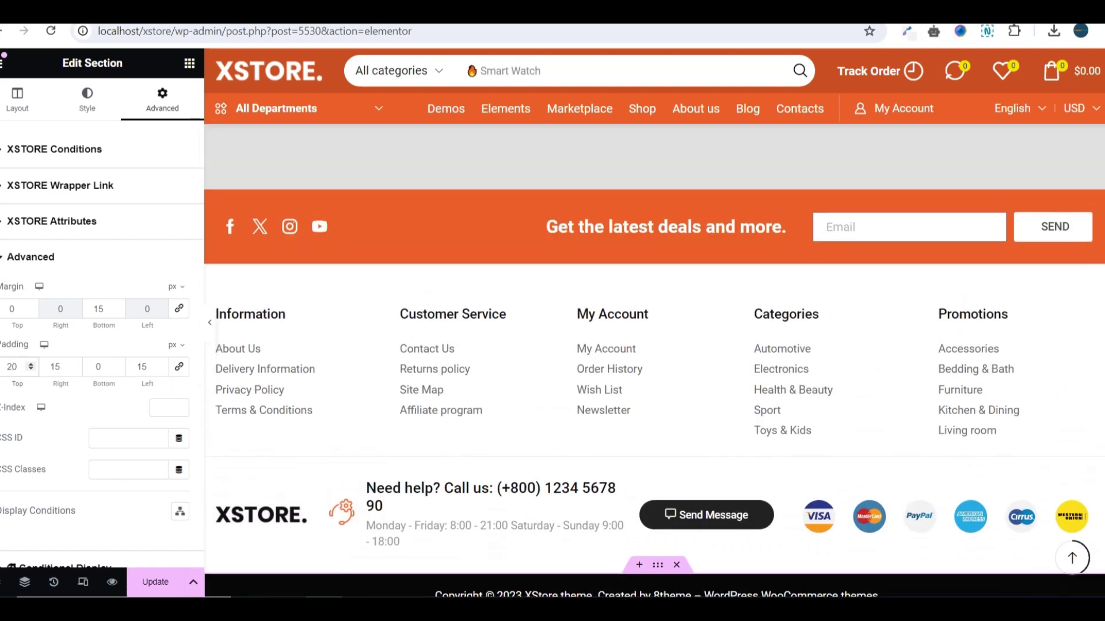
scroll(654, 346, "down", 4)
scroll(655, 346, "up", 4)
scroll(654, 345, "up", 3)
scroll(655, 345, "down", 2)
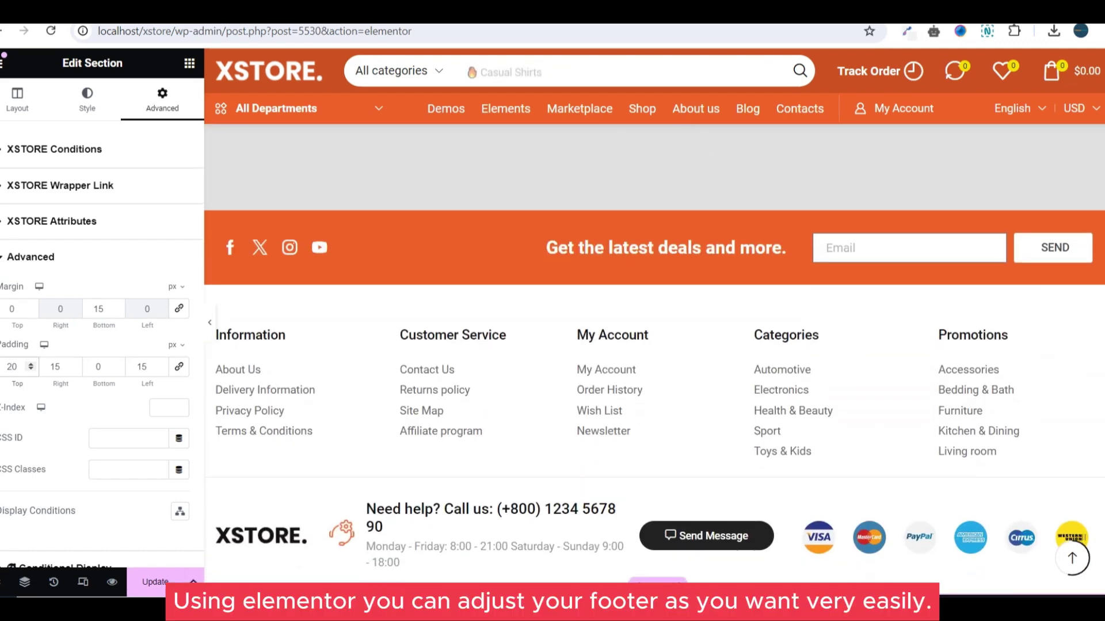
scroll(654, 345, "down", 1)
scroll(655, 346, "down", 1)
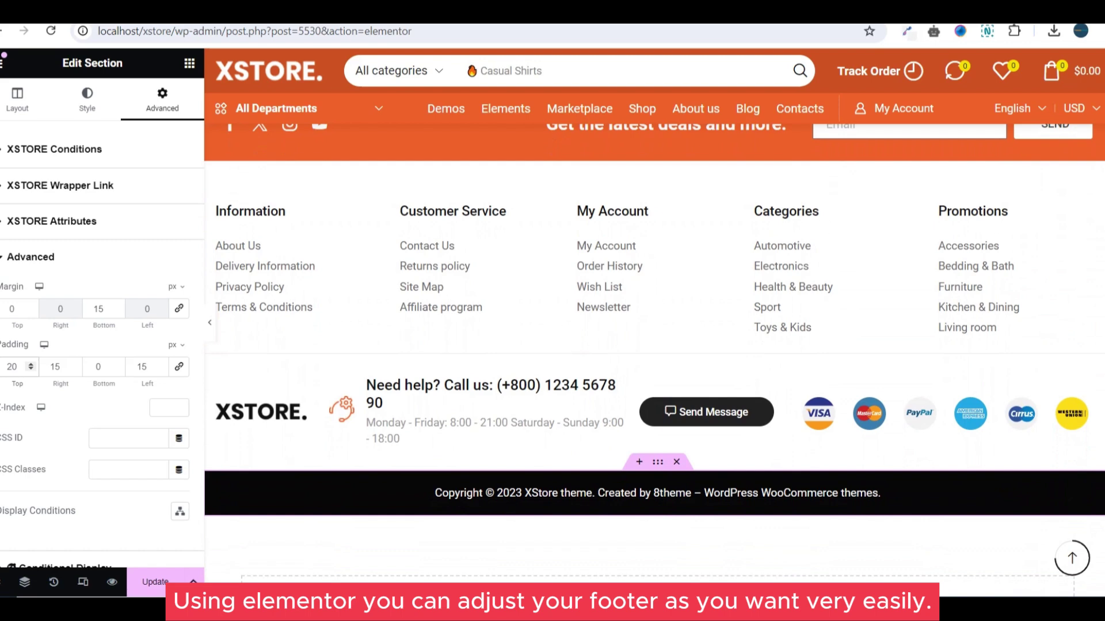